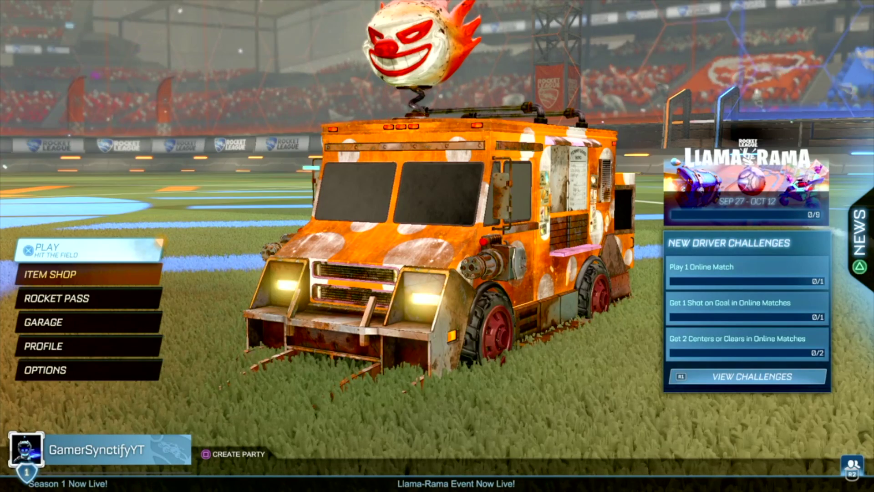
# - Move down the Rocket League main menu from Play to Garage and enter the Garage
pyautogui.press('Down')
pyautogui.press('Down')
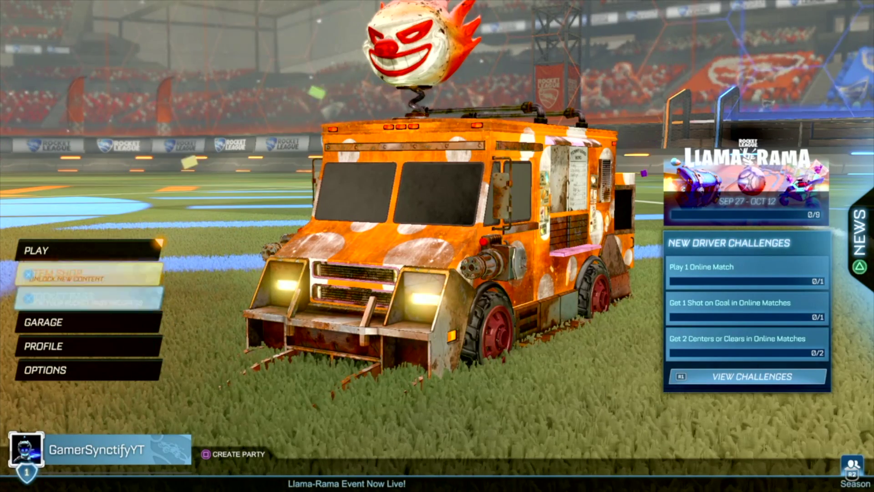
pyautogui.press('Up')
pyautogui.press('Down')
pyautogui.press('Up')
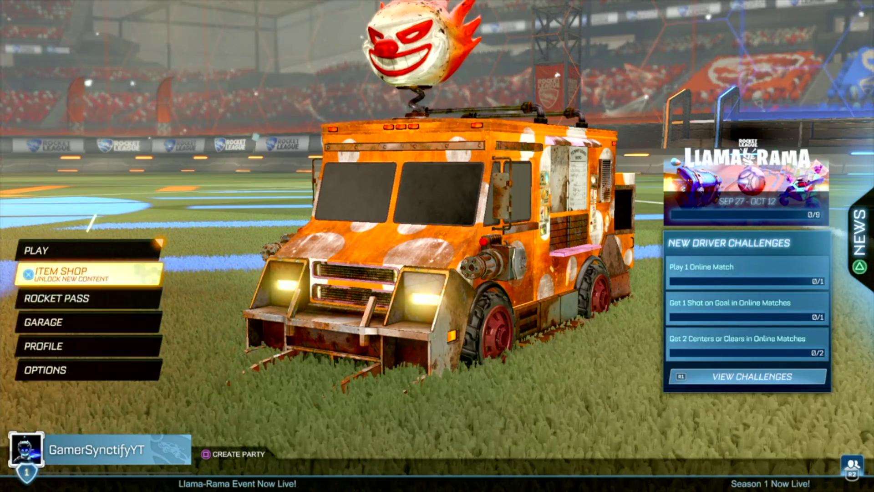
pyautogui.press('Down')
pyautogui.press('Down')
pyautogui.press('Return')
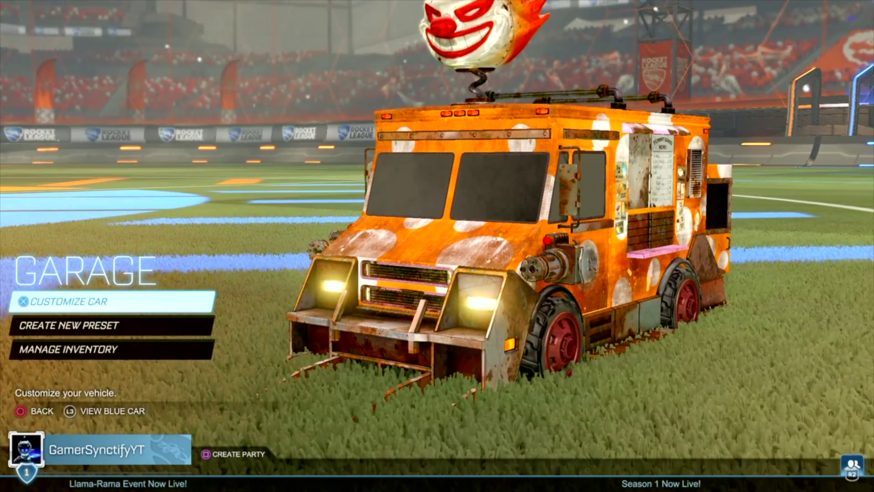
# - Open Customize Car and preview owned bodies such as Merc, returning to Sweet Tooth
pyautogui.press('Return')
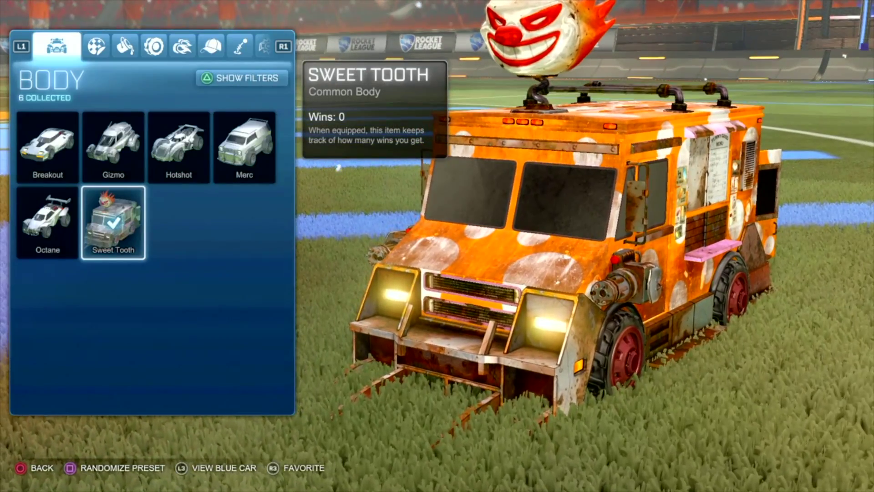
pyautogui.press('Left')
pyautogui.press('Up')
pyautogui.press('Right')
pyautogui.press('Right')
pyautogui.press('Right')
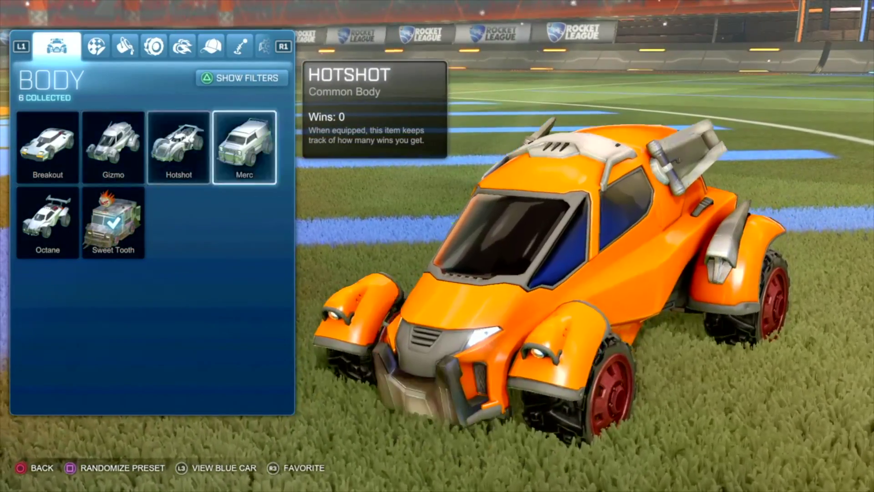
pyautogui.press('Left')
pyautogui.press('Left')
pyautogui.press('Left')
pyautogui.press('Down')
pyautogui.press('Right')
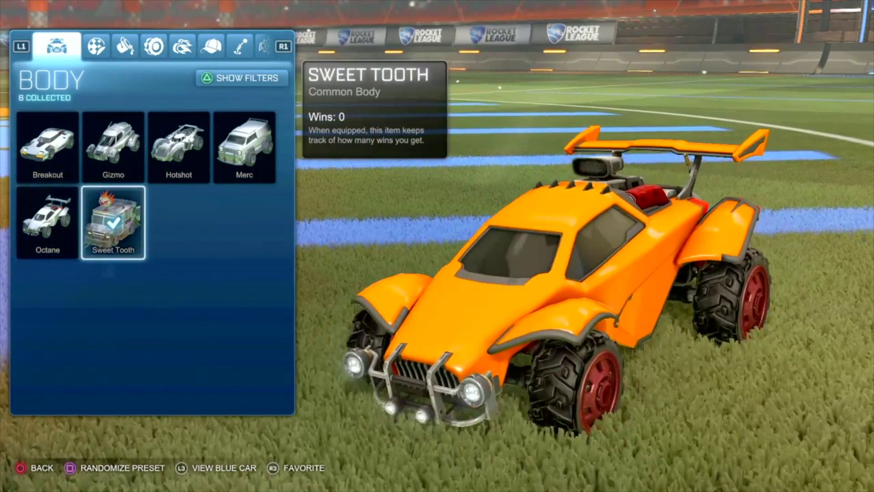
pyautogui.press('Up')
pyautogui.press('Left')
pyautogui.press('Right')
pyautogui.press('Right')
pyautogui.press('Right')
# - Back out to the main menu, then reenter the Garage and the body collection
pyautogui.press('Escape')
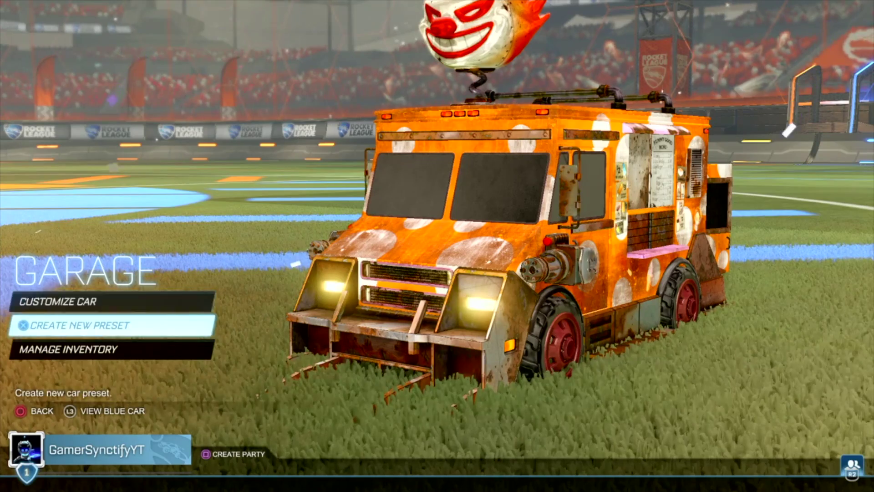
pyautogui.press('Down')
pyautogui.press('Up')
pyautogui.press('Up')
pyautogui.press('Down')
pyautogui.press('Down')
pyautogui.press('Escape')
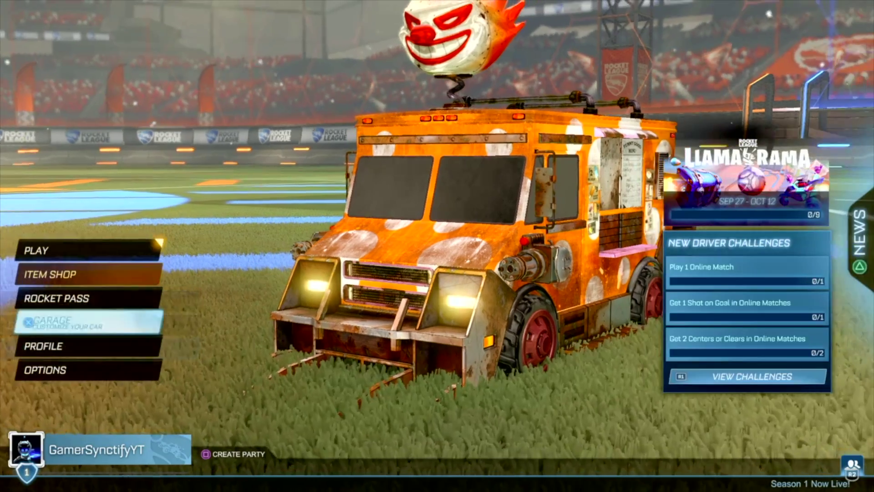
pyautogui.press('Return')
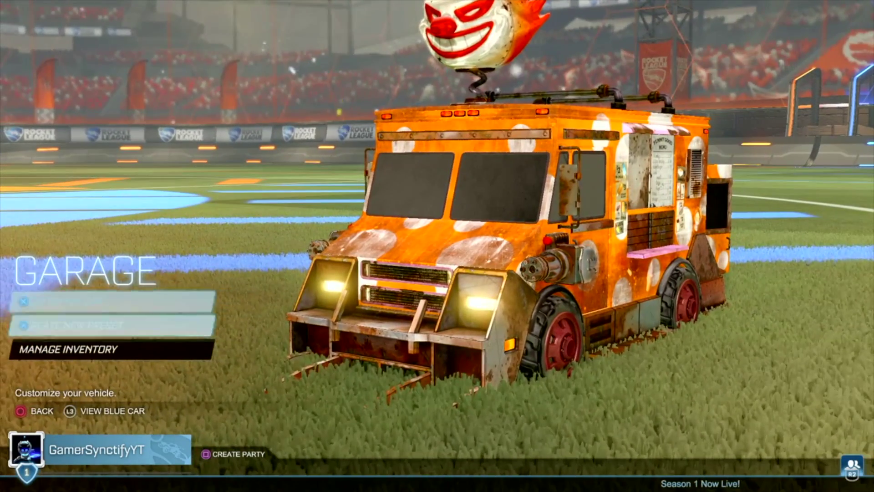
pyautogui.press('Return')
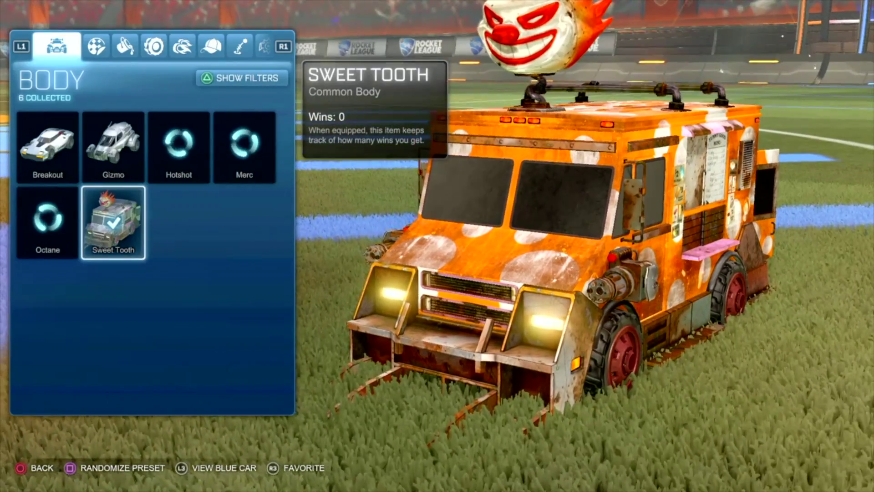
# - Preview the Breakout, Hotshot and Octane bodies, returning to the equipped Sweet Tooth
pyautogui.press('Left')
pyautogui.press('Up')
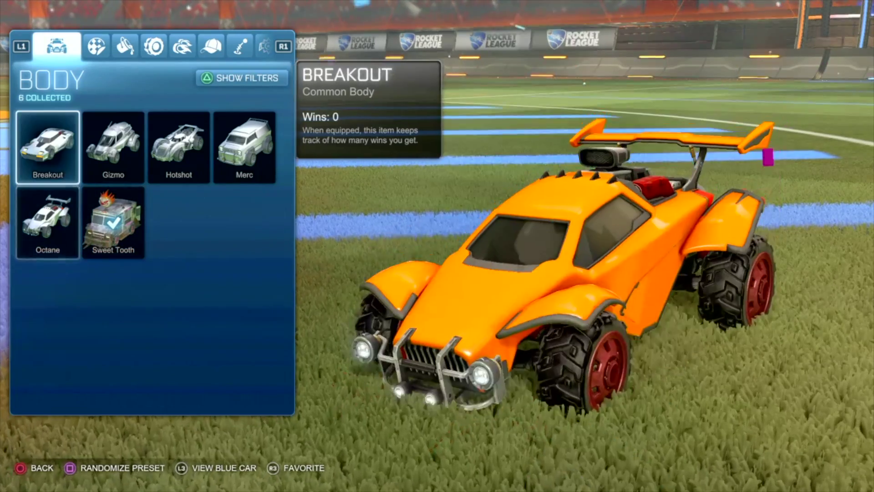
pyautogui.press('Right')
pyautogui.press('Right')
pyautogui.press('Left')
pyautogui.press('Left')
pyautogui.press('Down')
pyautogui.press('Right')
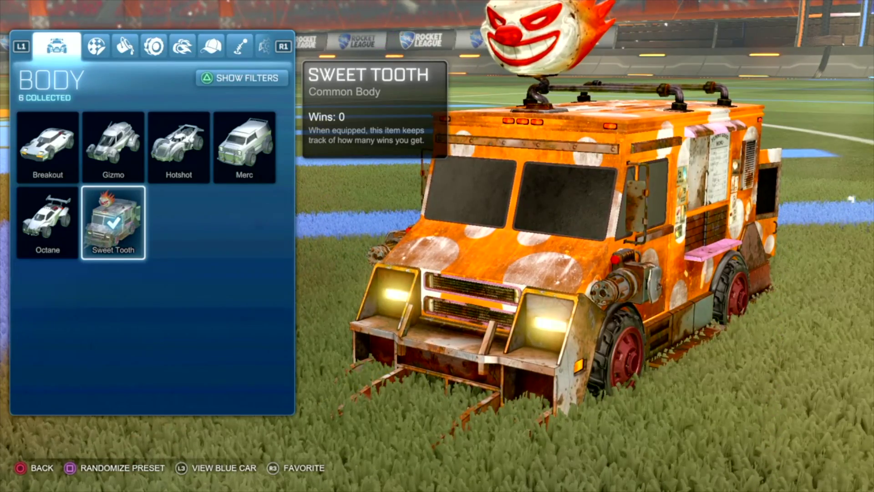
pyautogui.press('Left')
pyautogui.press('Right')
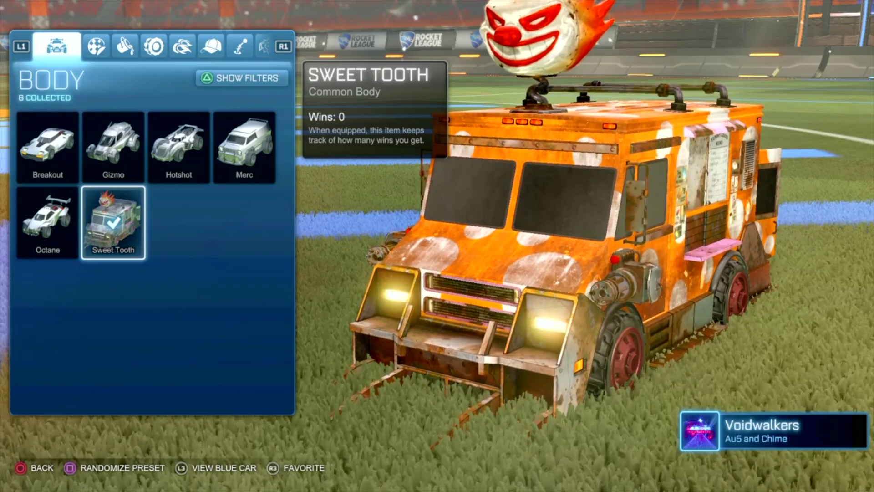
# - Browse again through the Octane, Breakout, Gizmo, Hotshot and Merc bodies
pyautogui.press('Left')
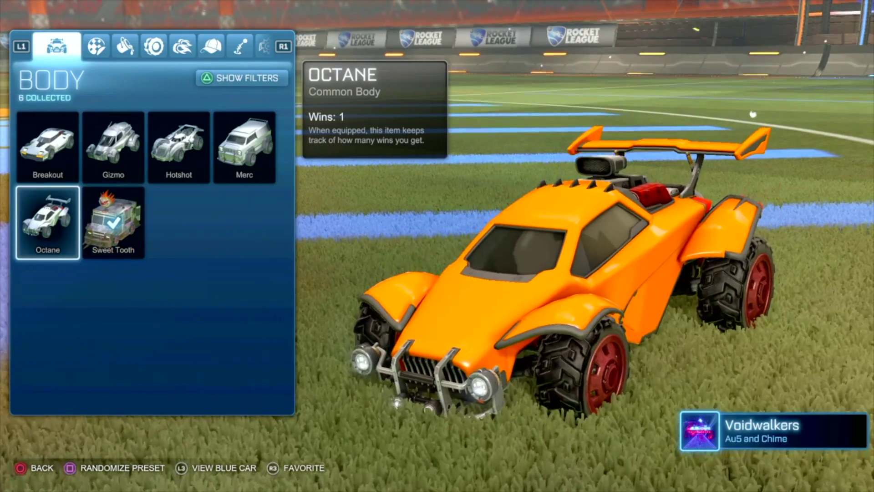
pyautogui.press('Up')
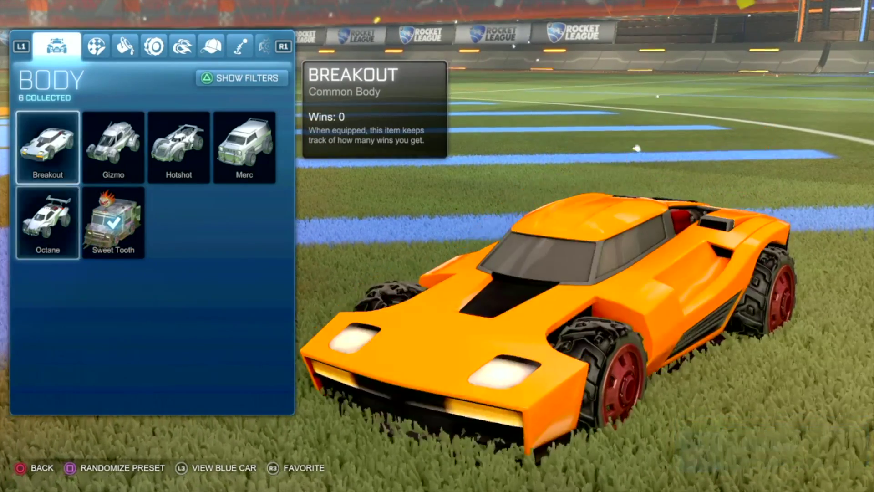
pyautogui.press('Down')
pyautogui.press('Up')
pyautogui.press('Right')
pyautogui.press('Right')
pyautogui.press('Right')
pyautogui.press('Left')
pyautogui.press('Left')
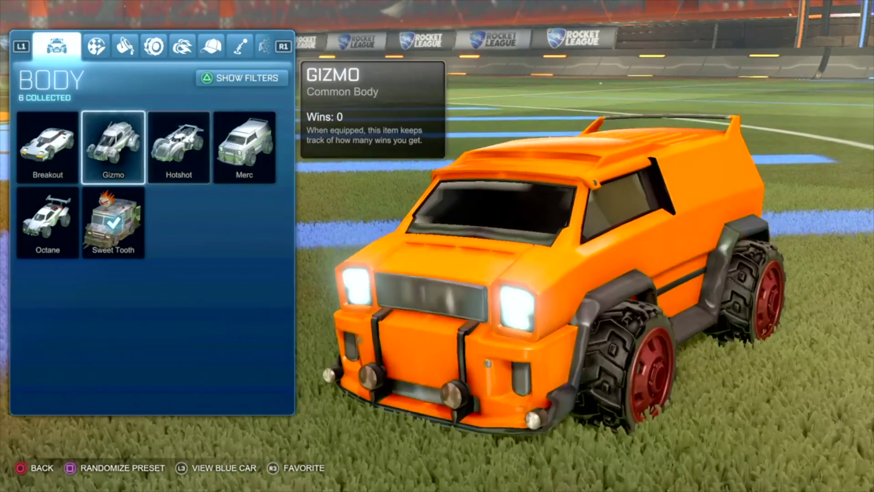
pyautogui.press('Left')
pyautogui.press('Right')
pyautogui.press('Right')
pyautogui.press('Right')
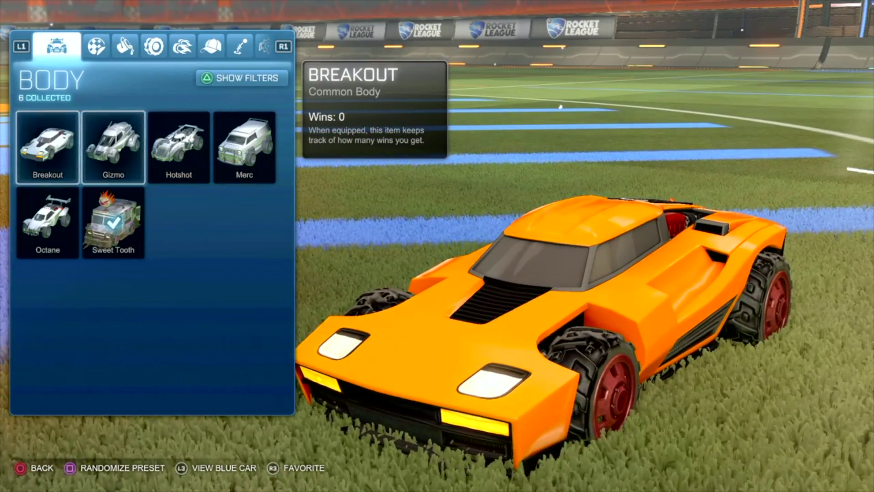
pyautogui.press('Left')
pyautogui.press('Left')
pyautogui.press('Left')
pyautogui.press('Down')
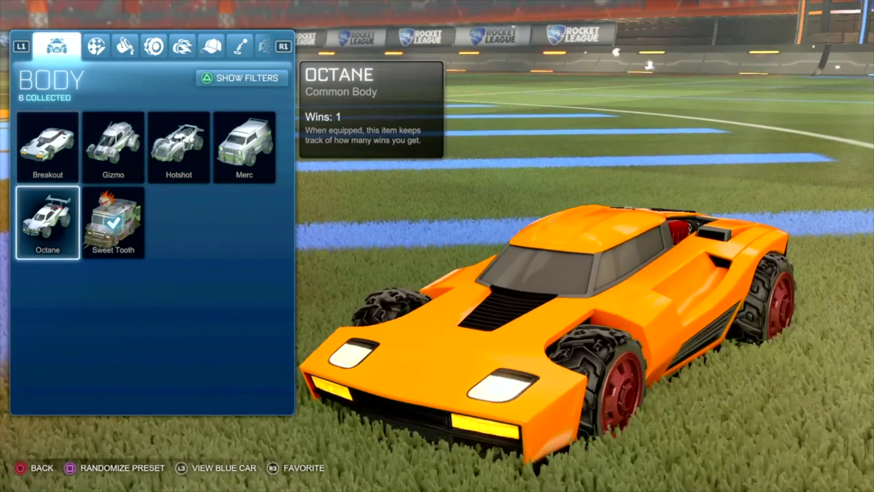
pyautogui.press('Up')
pyautogui.press('Right')
pyautogui.press('Down')
pyautogui.press('Left')
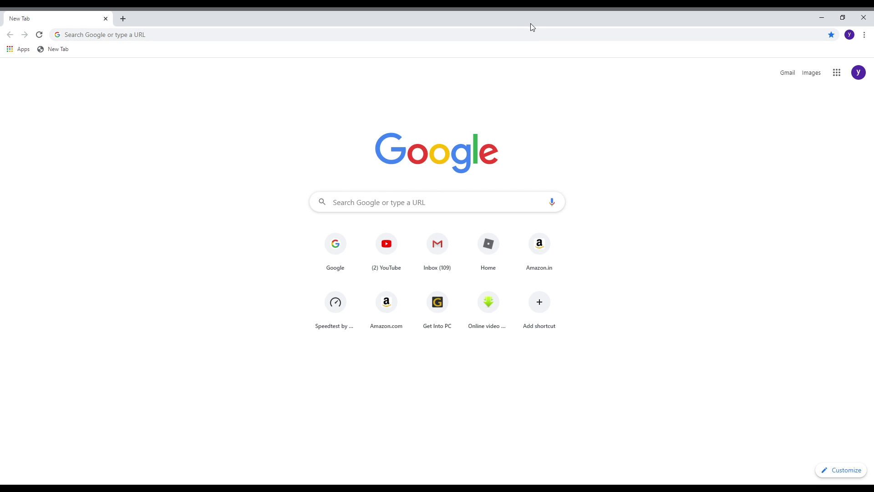
# - Load my.playstation.com from Chrome's address bar
pyautogui.click(536, 34)
pyautogui.write('my.playst')
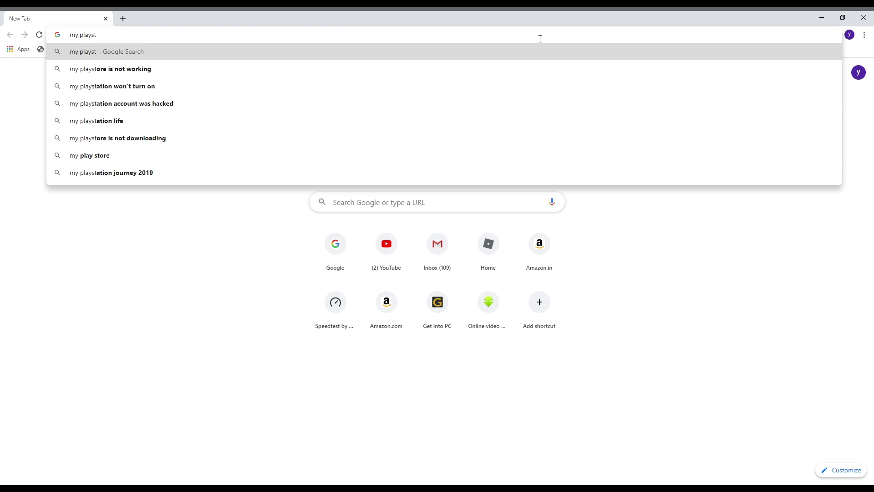
pyautogui.write('ation')
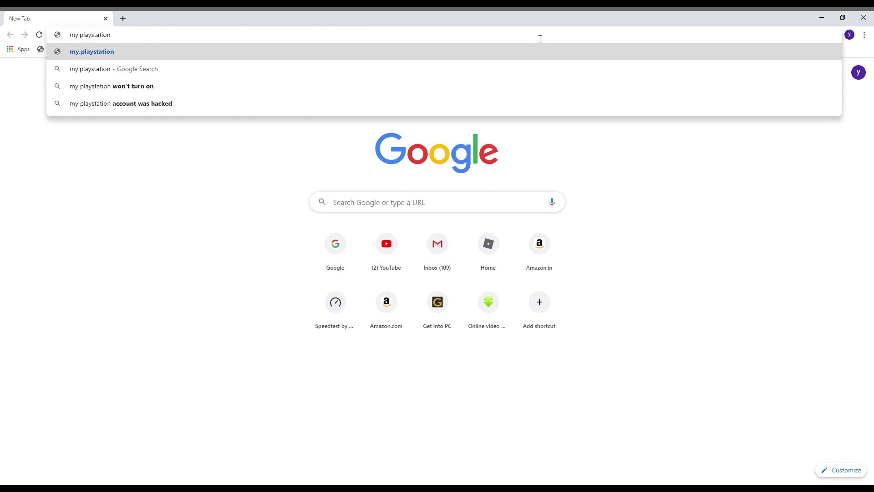
pyautogui.write('.com')
pyautogui.press('Return')
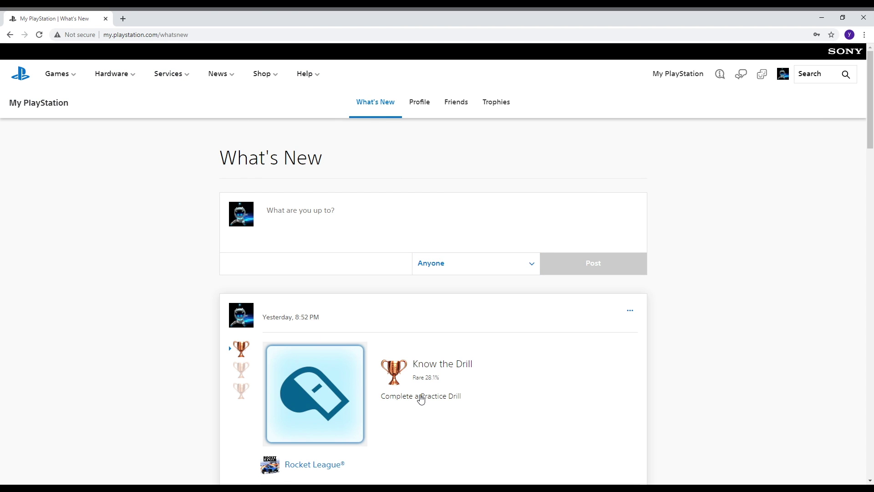
# - Scroll down the signed-in PlayStation account's What's New feed
pyautogui.scroll(-3, 418, 401)
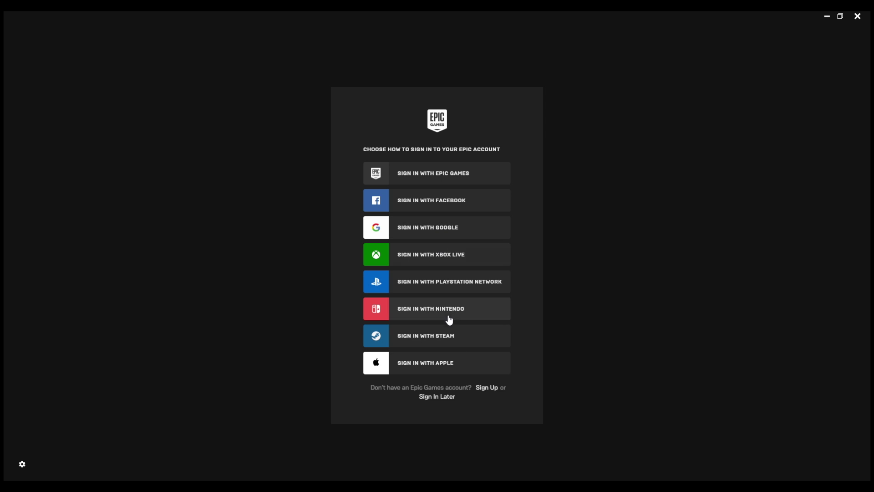
# - Choose 'Sign in with PlayStation Network' on the Epic Games sign-in screen
pyautogui.click(444, 283)
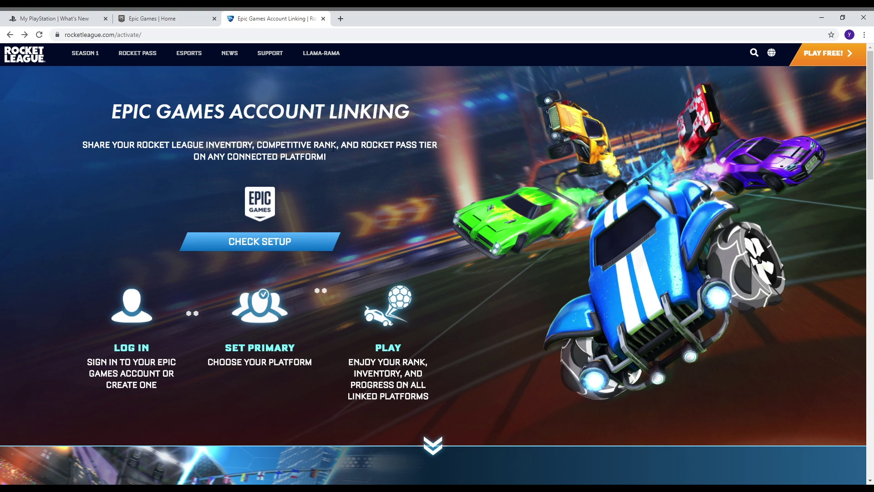
# - Run CHECK SETUP on the rocketleague.com/activate linking page
pyautogui.click(295, 243)
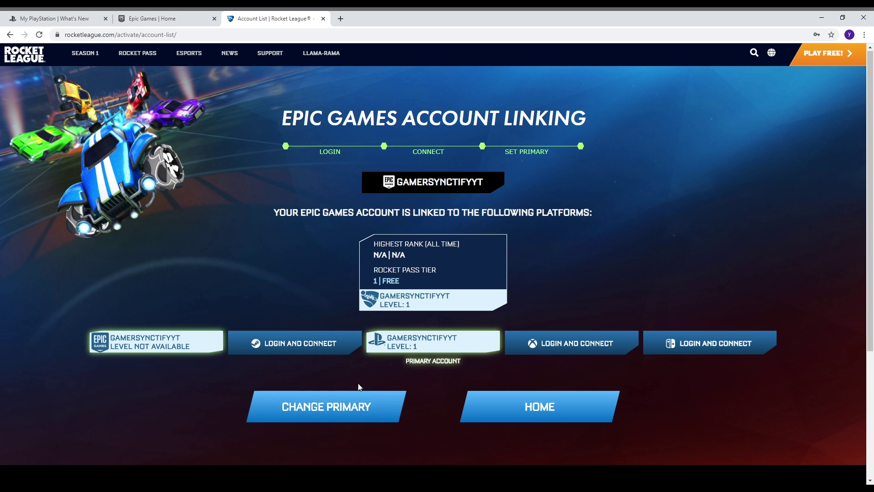
# - Choose CHANGE PRIMARY on the linked Epic and PlayStation accounts summary
pyautogui.click(347, 406)
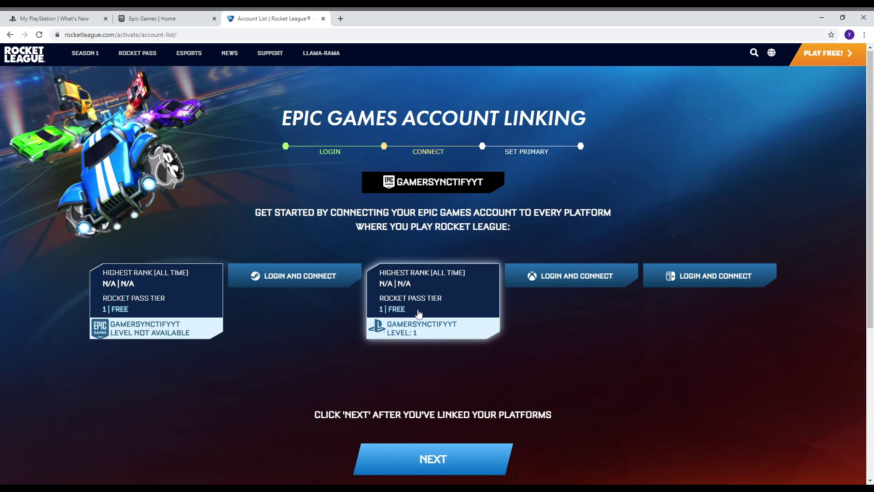
# - Pick the PlayStation card as primary platform, accept the PS4 notice and confirm linking
pyautogui.tripleClick(439, 316)
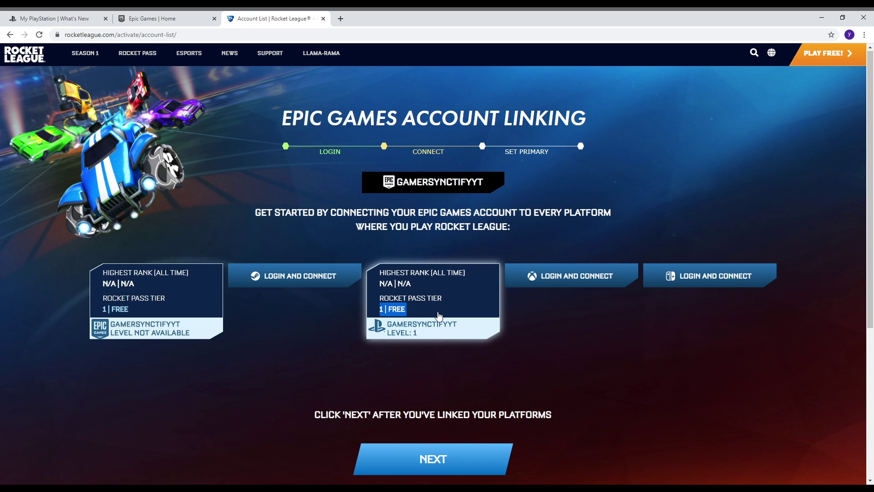
pyautogui.click(449, 453)
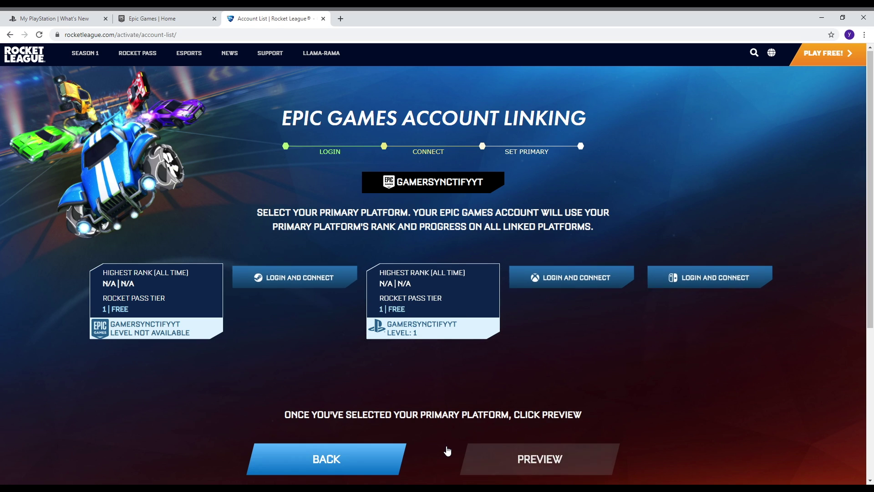
pyautogui.click(496, 322)
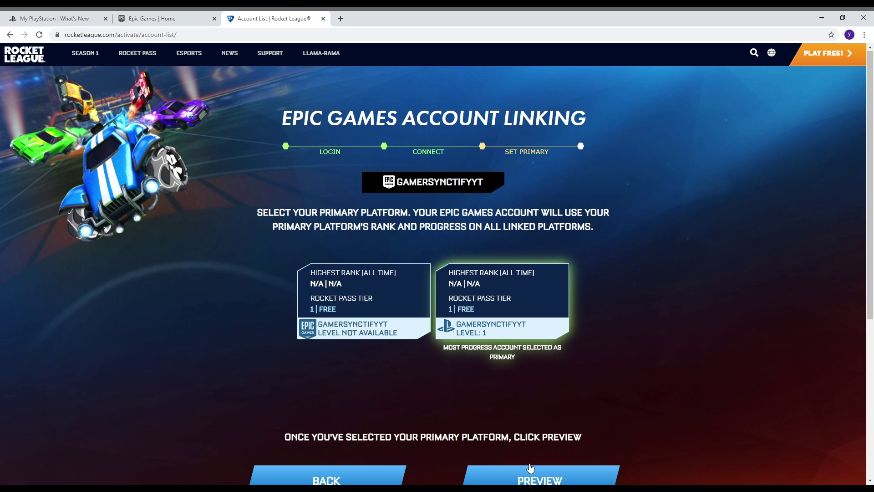
pyautogui.click(536, 479)
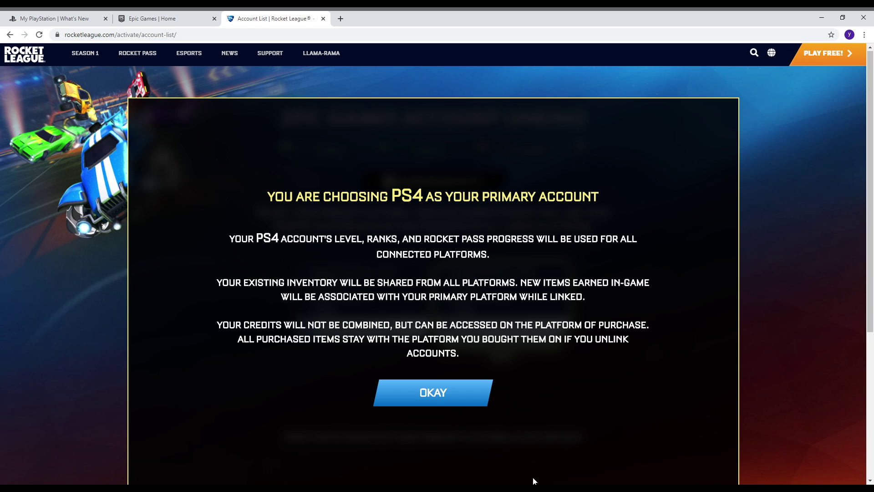
pyautogui.click(457, 395)
pyautogui.scroll(-1, 552, 446)
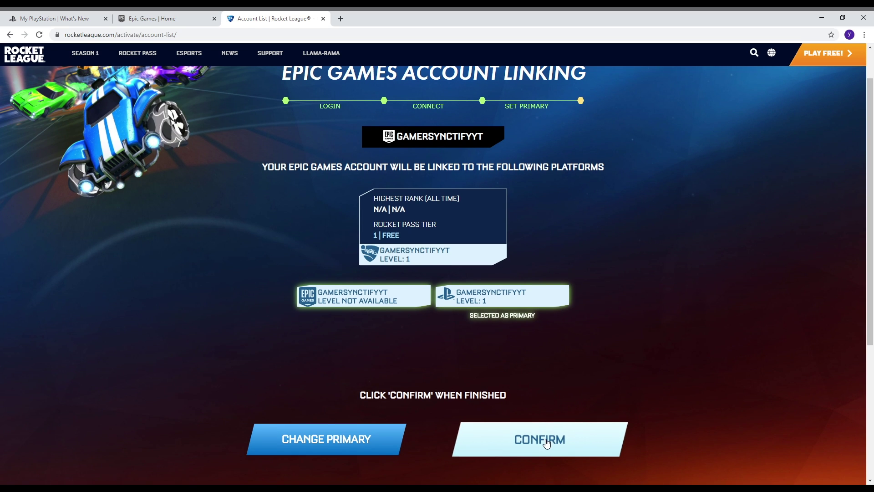
pyautogui.click(537, 450)
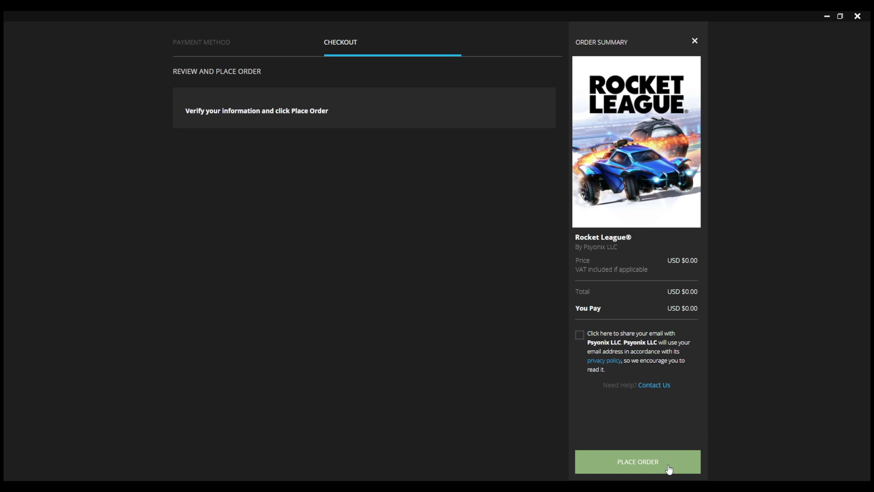
# - Place the $0.00 Rocket League order and launch the game from the Library
pyautogui.click(669, 469)
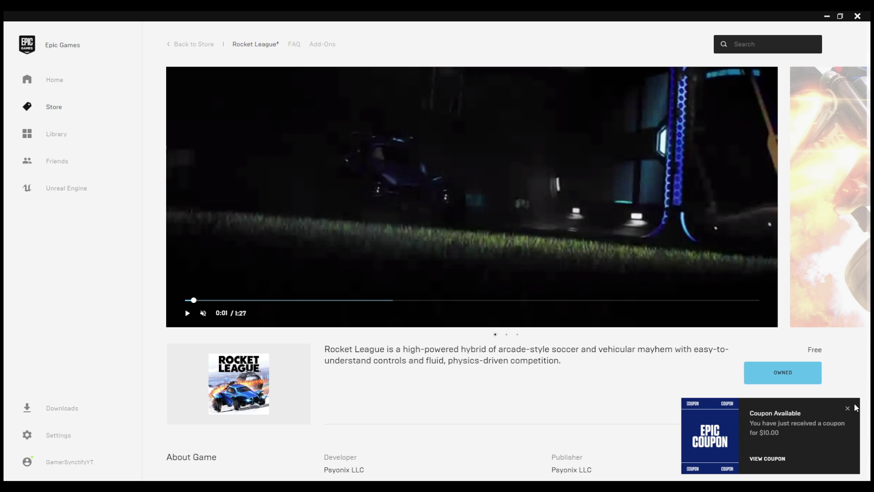
pyautogui.click(59, 136)
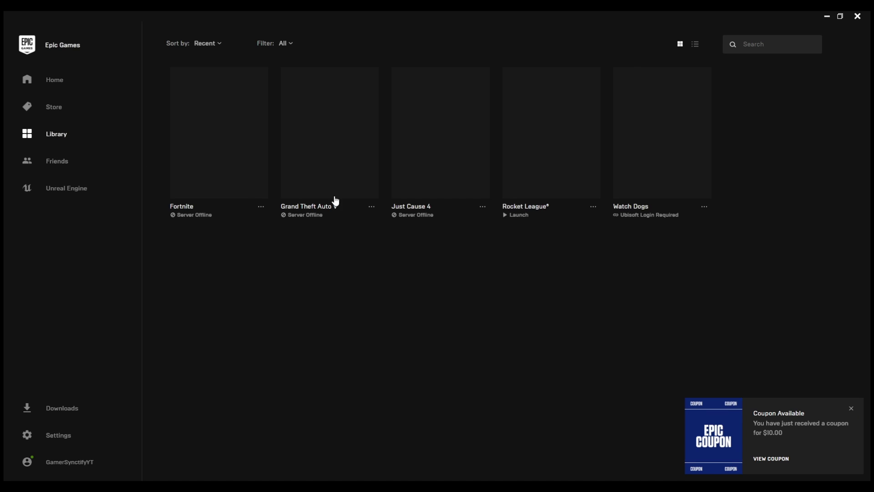
pyautogui.click(531, 214)
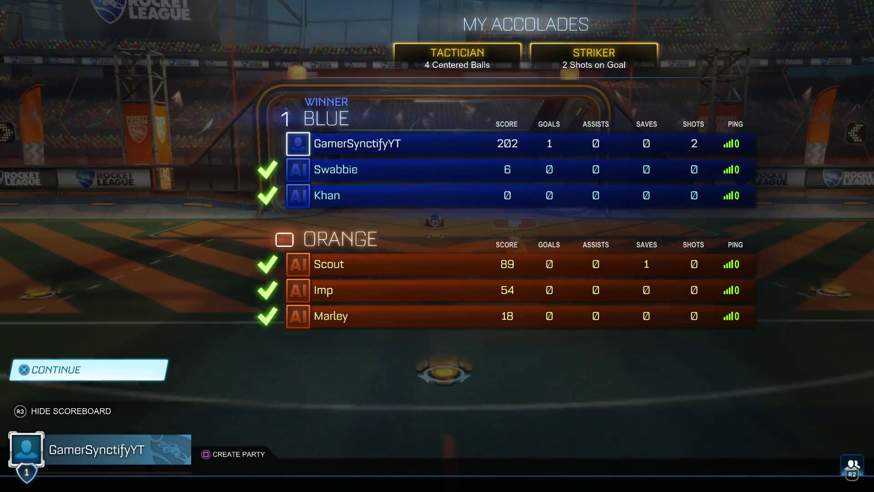
# - Dismiss the scoreboard and rewards, open the body collection and preview Breakout, Gizmo, Hotshot, Merc, Octane
pyautogui.press('Return')
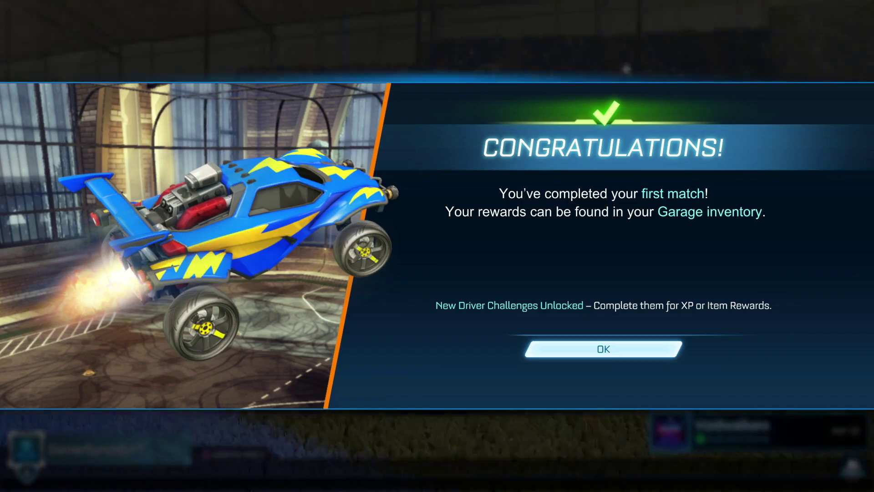
pyautogui.press('Return')
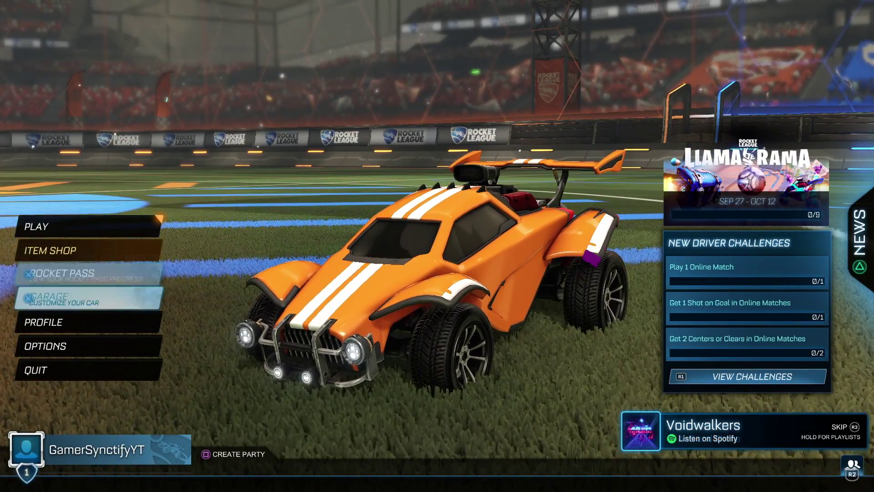
pyautogui.press('Return')
pyautogui.press('Return')
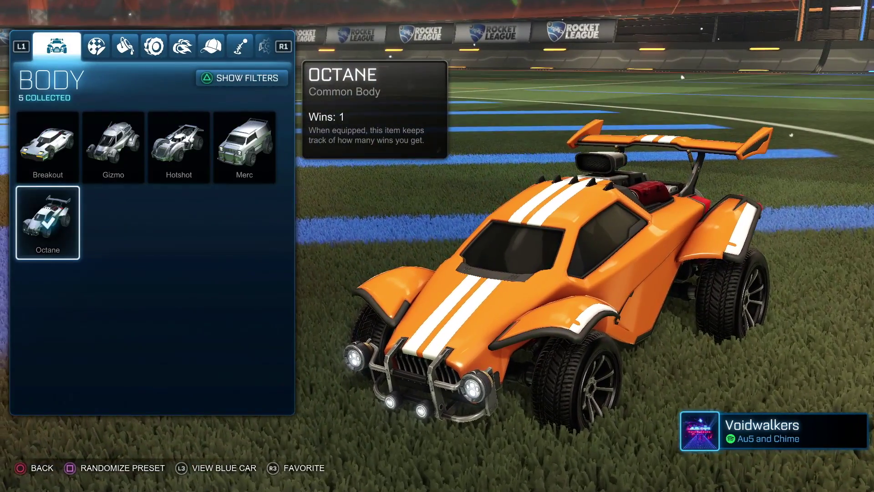
pyautogui.press('Up')
pyautogui.press('Right')
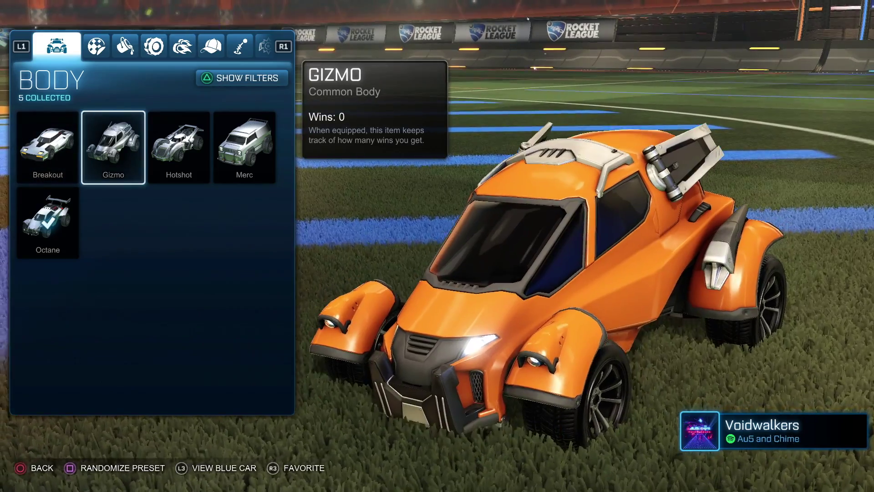
pyautogui.press('Right')
pyautogui.press('Right')
pyautogui.press('Left')
# - Cycle again through the five carried-over bodies, ending on Breakout
pyautogui.press('Left')
pyautogui.press('Left')
pyautogui.press('Down')
pyautogui.press('Up')
pyautogui.press('Right')
pyautogui.press('Right')
pyautogui.press('Right')
pyautogui.press('Left')
pyautogui.press('Left')
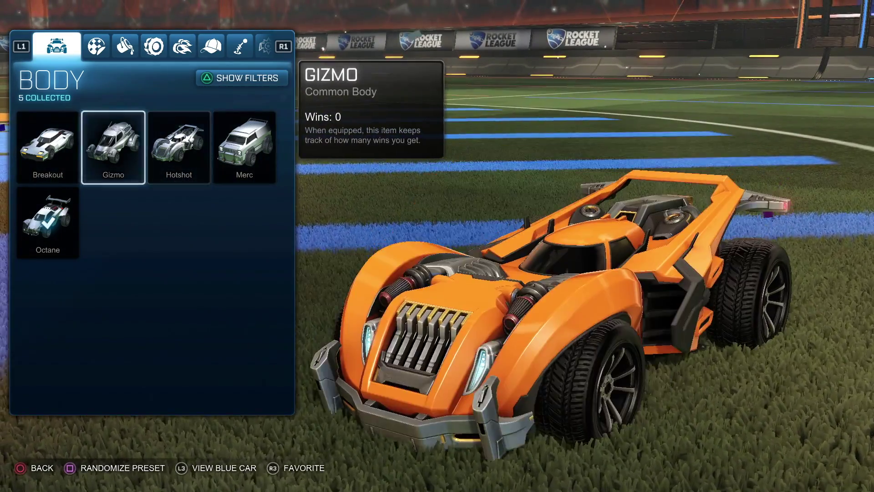
pyautogui.press('Down')
pyautogui.press('Up')
pyautogui.press('Right')
pyautogui.press('Right')
pyautogui.press('Left')
pyautogui.press('Left')
pyautogui.press('Left')
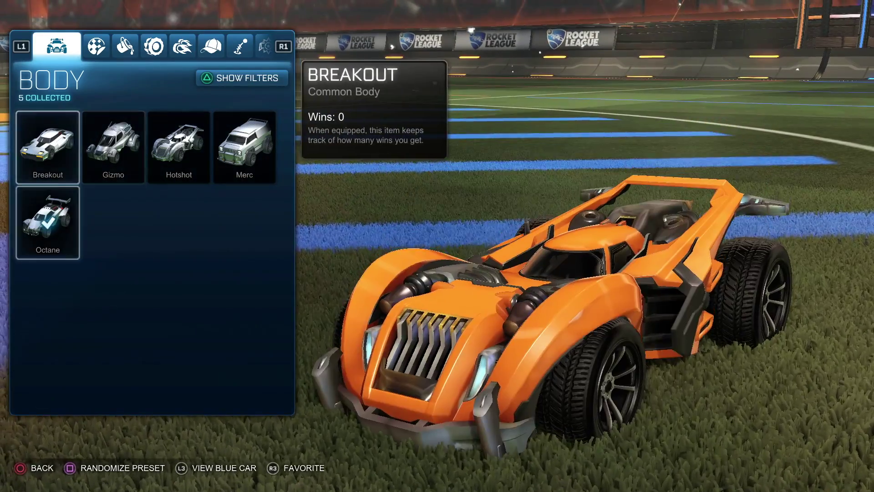
pyautogui.press('Down')
pyautogui.press('Up')
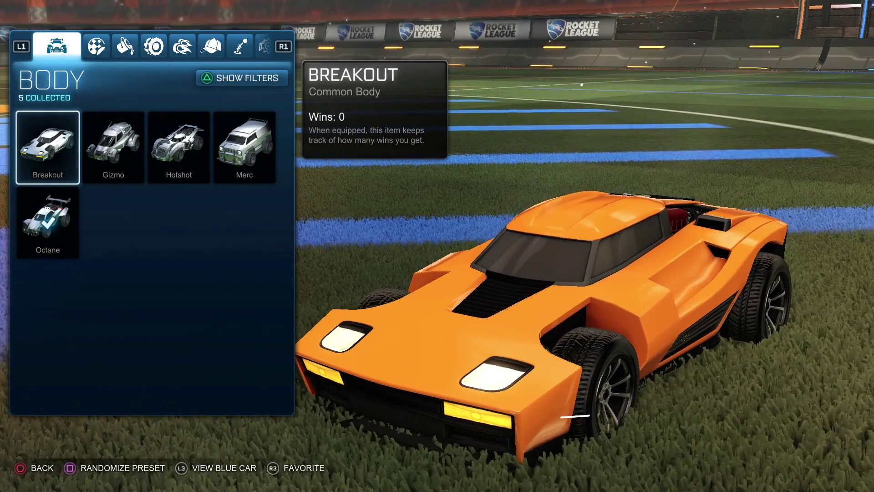
pyautogui.press('Right')
pyautogui.press('Right')
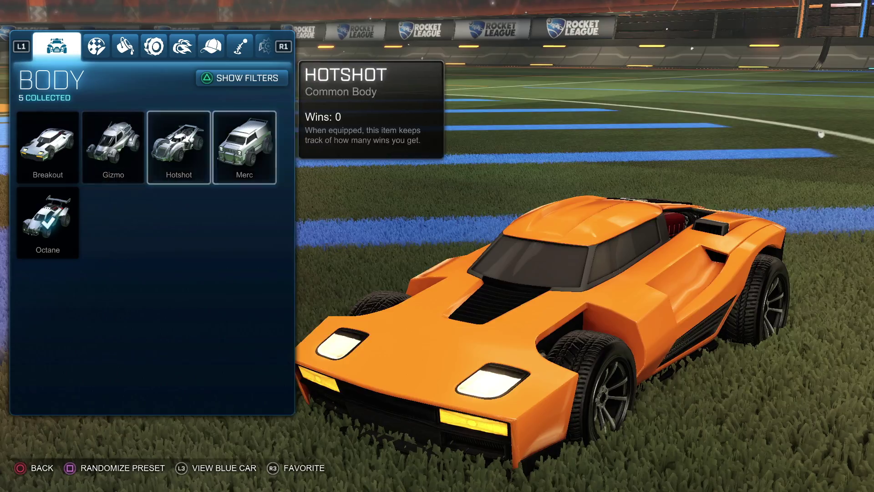
pyautogui.press('Left')
pyautogui.press('Left')
pyautogui.press('Down')
pyautogui.press('Up')
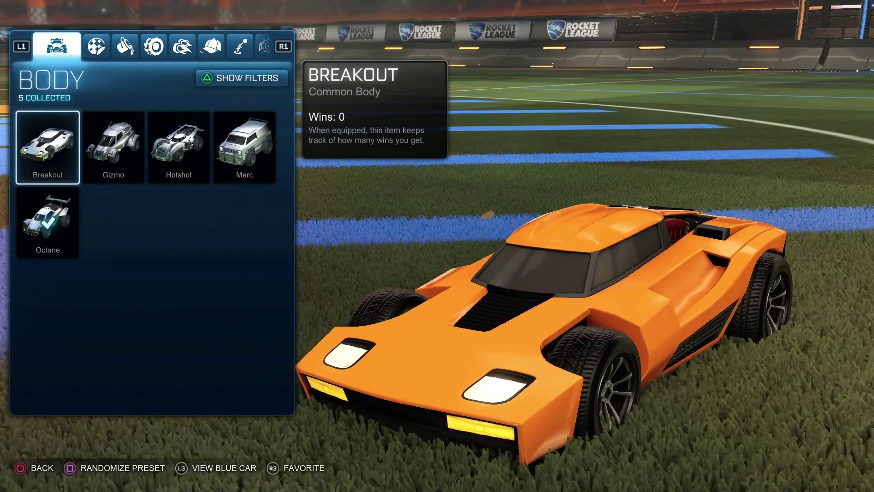